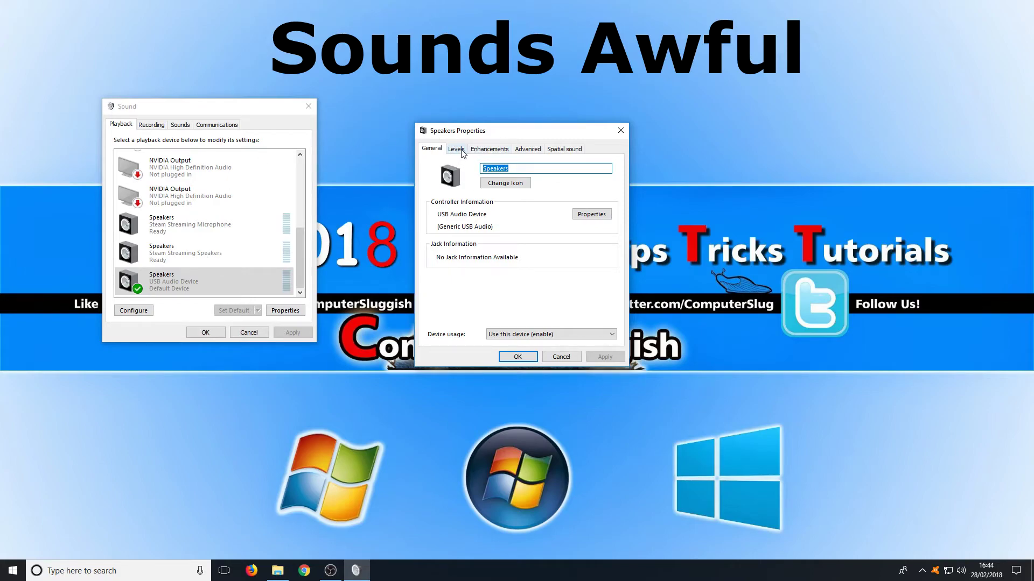
Step: Review the Levels, Enhancements, Advanced and Spatial sound tabs, returning to Levels at 100
{"action": "left_click", "coordinate": [457, 150]}
{"action": "left_click", "coordinate": [491, 150]}
{"action": "left_click", "coordinate": [457, 151]}
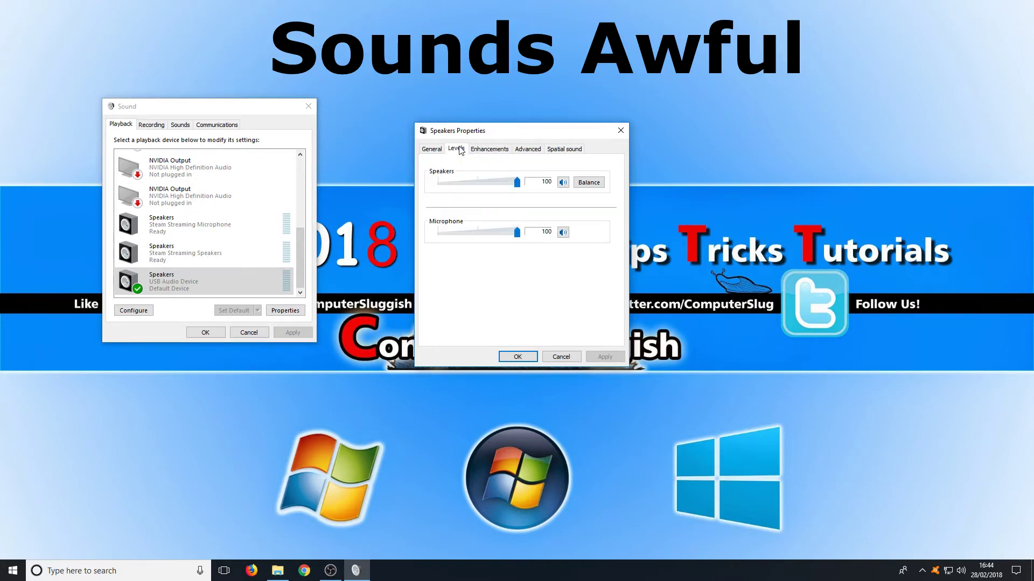
{"action": "left_click", "coordinate": [490, 153]}
{"action": "left_click", "coordinate": [530, 153]}
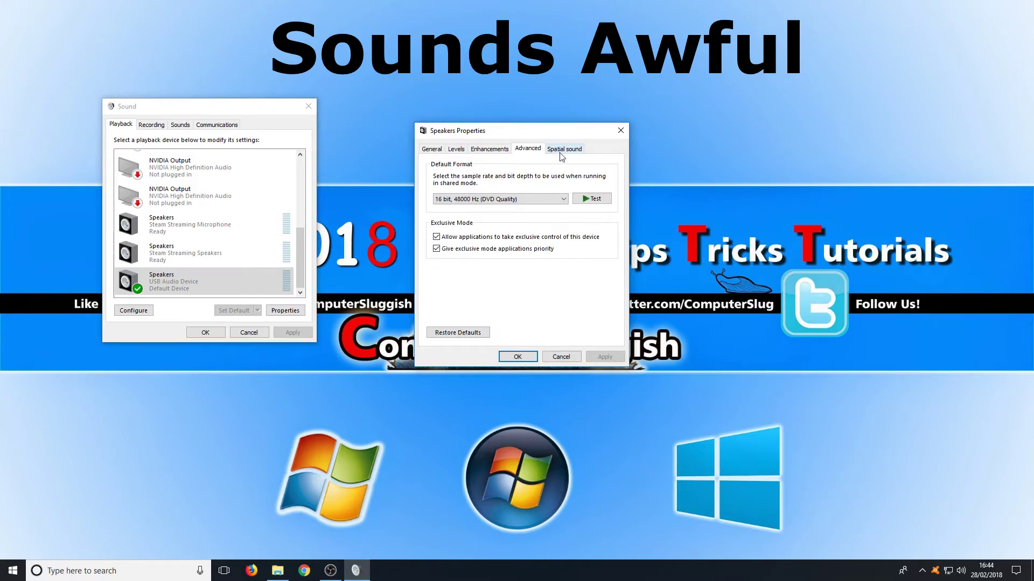
{"action": "left_click", "coordinate": [564, 153]}
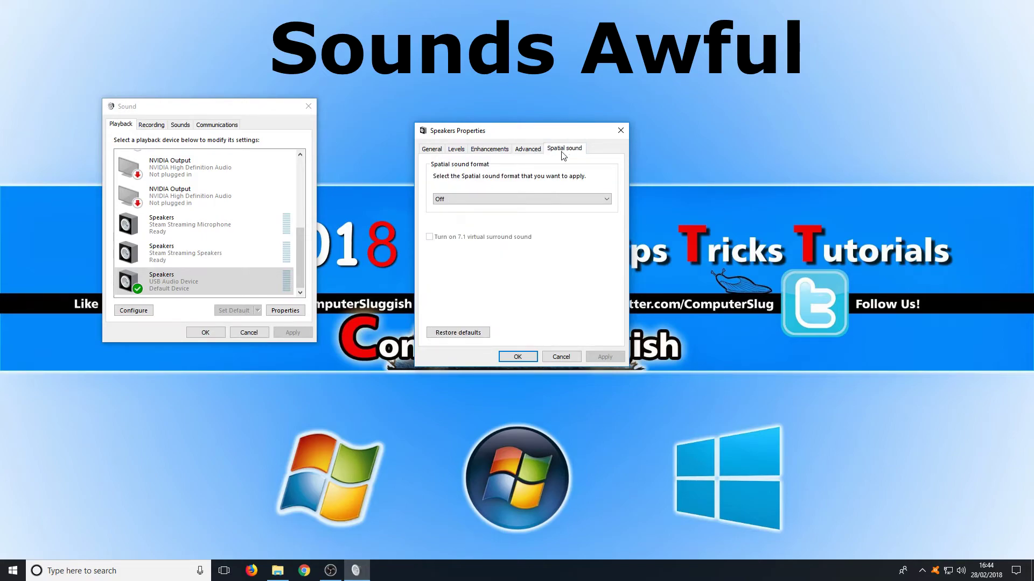
{"action": "left_click", "coordinate": [492, 153]}
{"action": "left_click", "coordinate": [457, 152]}
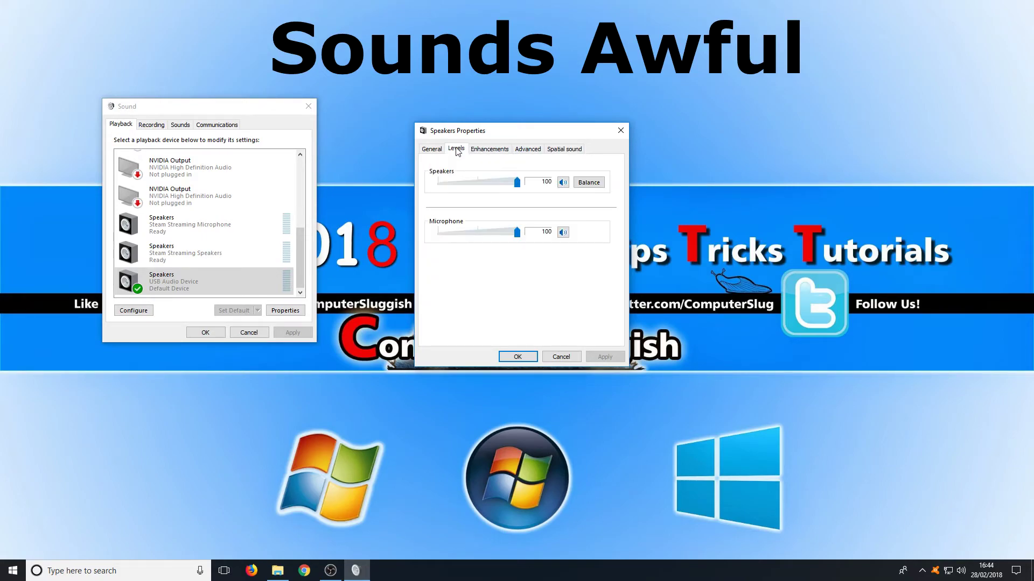